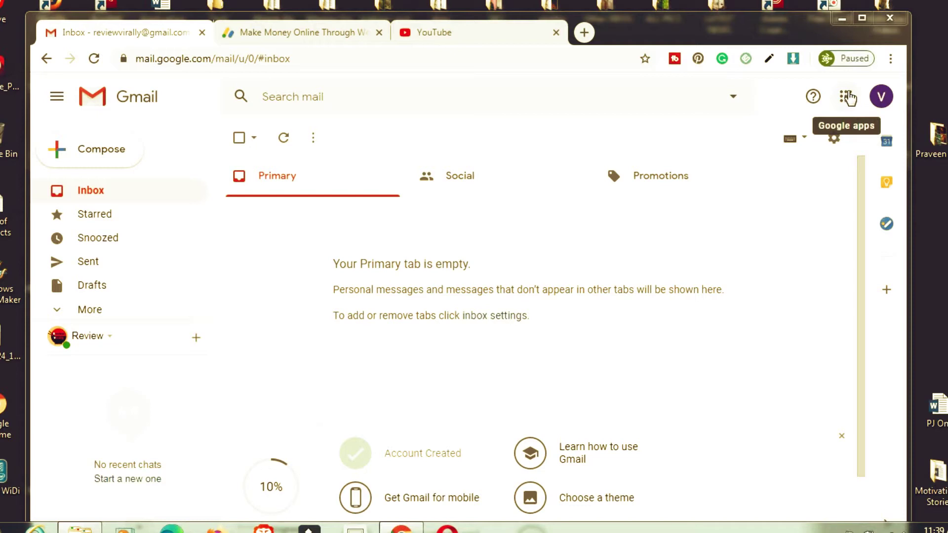
Step: Go from Gmail's Google apps to YouTube and choose Create a channel from the account menu
click(848, 97)
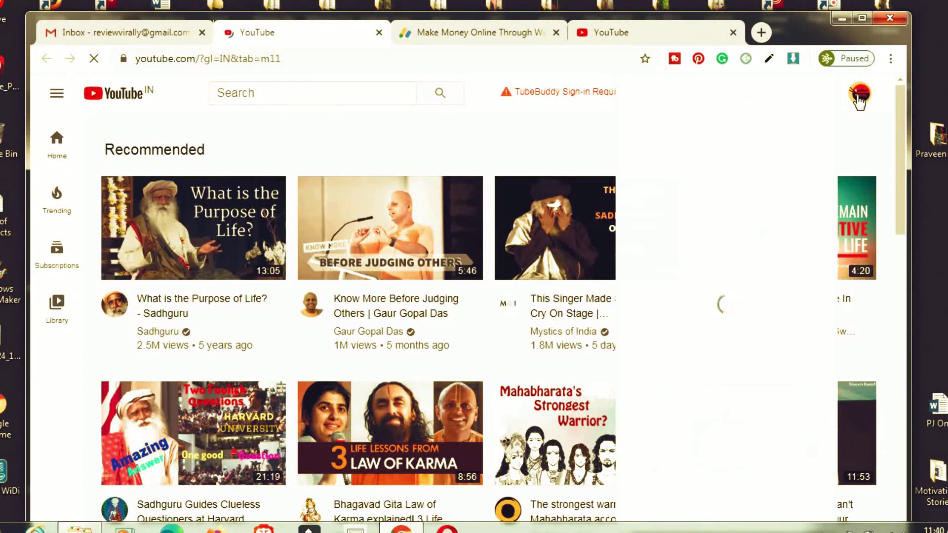
click(858, 98)
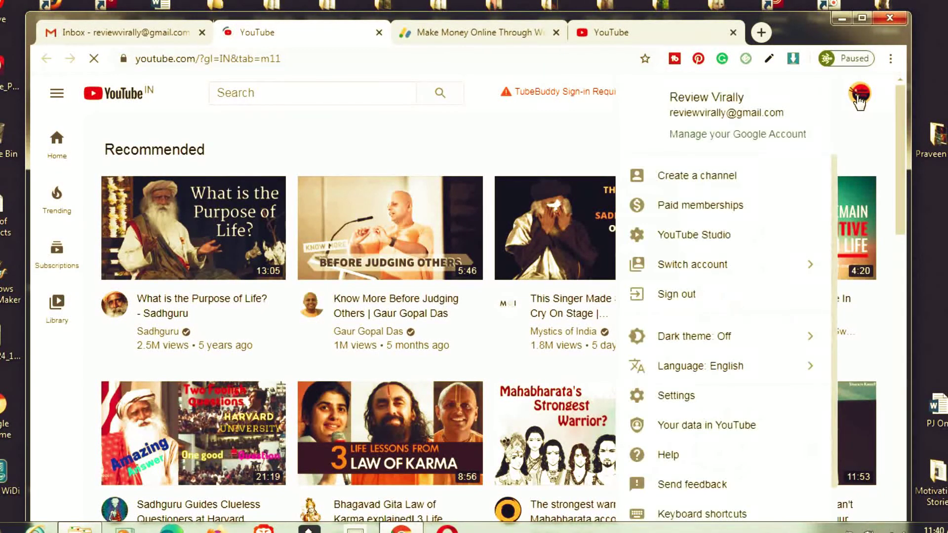
click(735, 180)
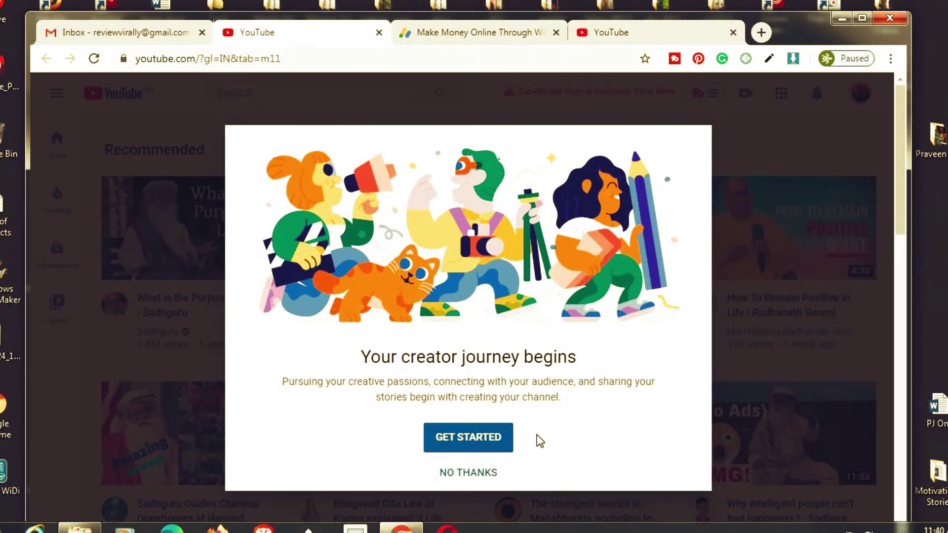
Step: Get started and create the Review Virally channel using the account's own name
click(487, 443)
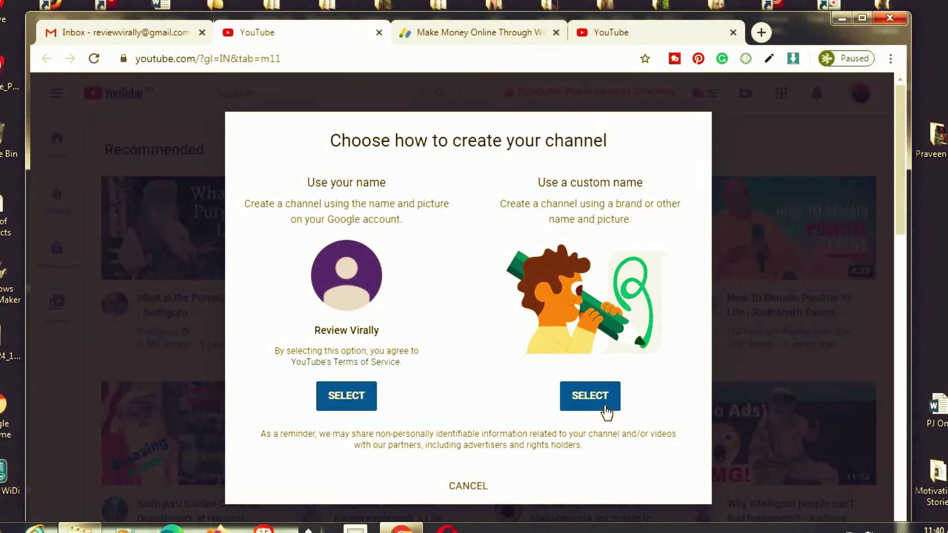
click(345, 395)
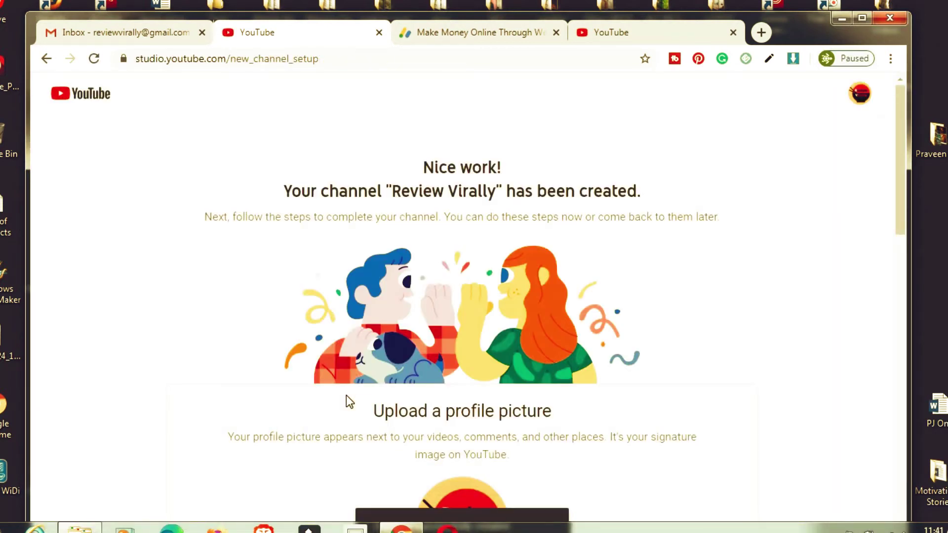
Step: Begin the channel description with 'Review Virally ill Review', correcting mistyped words
scroll(380, 390, down, 4)
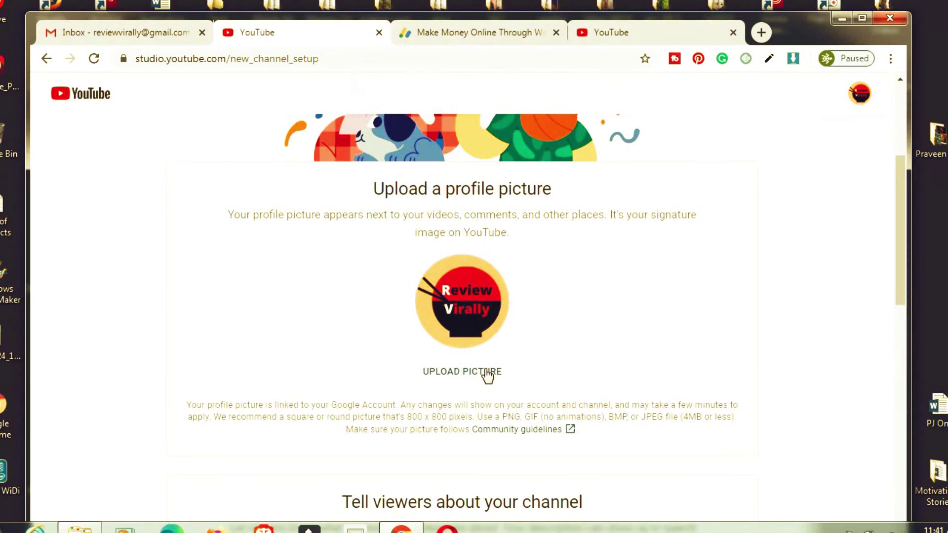
scroll(470, 348, down, 3)
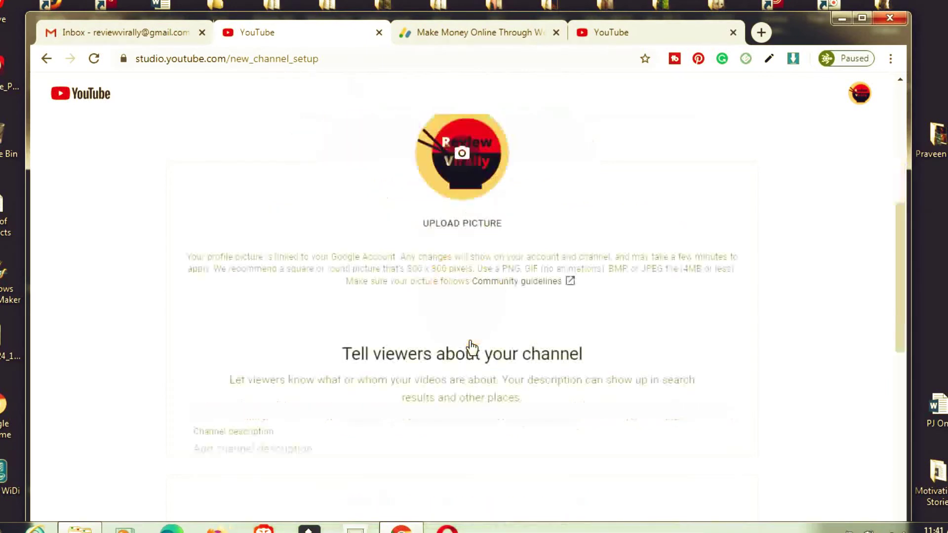
scroll(469, 340, down, 6)
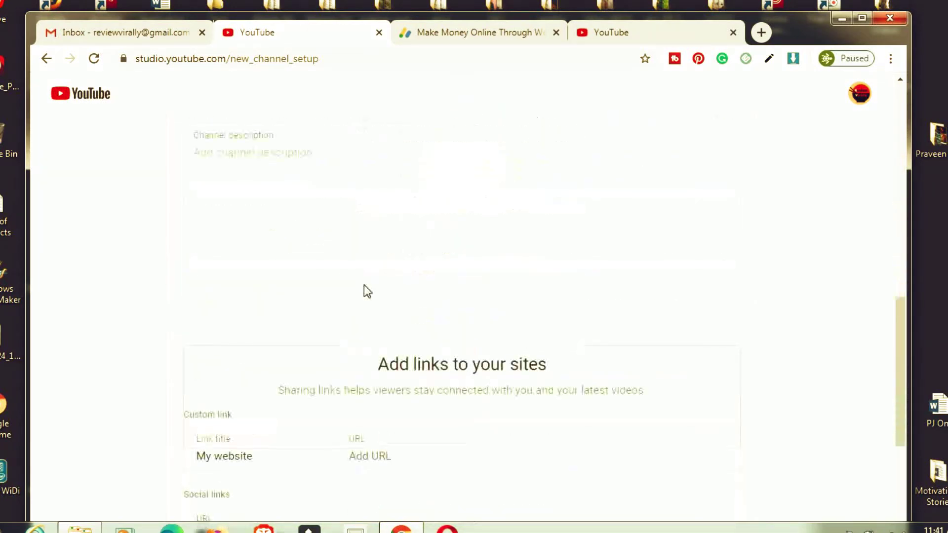
click(304, 183)
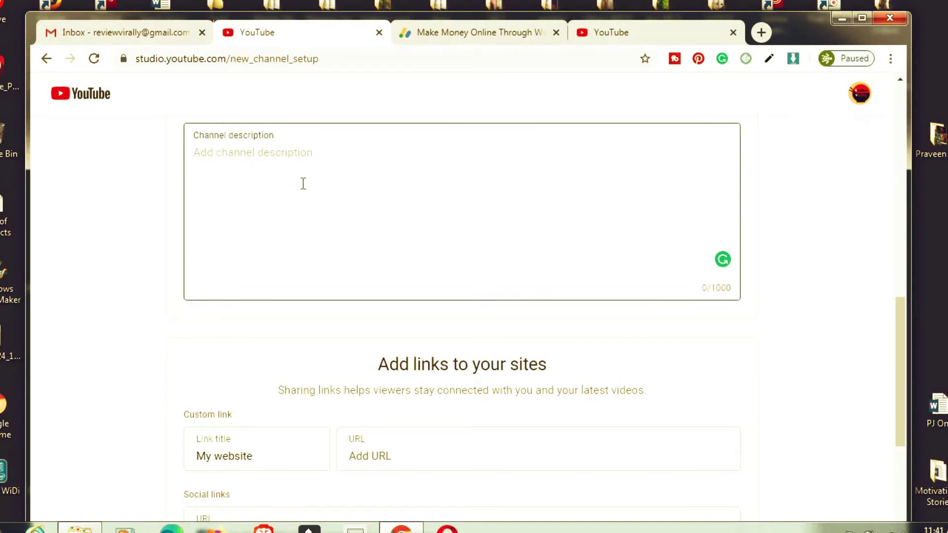
text(Review )
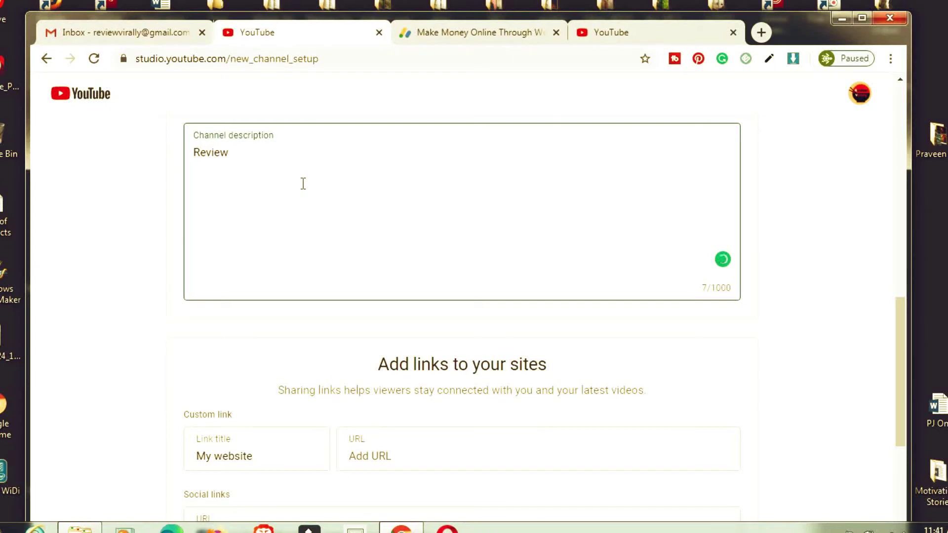
text(Virall)
text(y IS)
key(BackSpace)
key(BackSpace)
key(BackSpace)
text(ill Review)
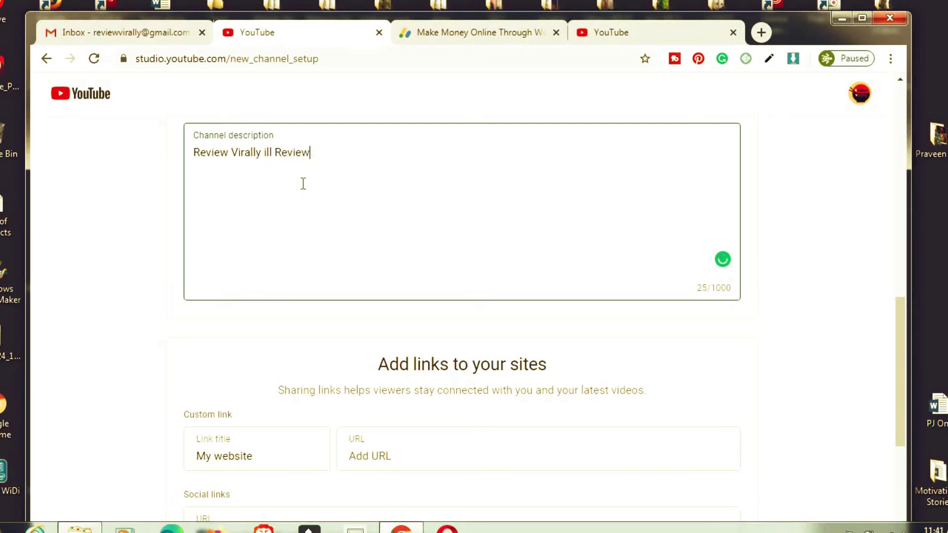
text( Form)
Step: Finish the description with 'small pin to what every I have', accepting Grammarly's fix and ending with a period
key(BackSpace)
key(BackSpace)
key(BackSpace)
key(BackSpace)
key(BackSpace)
text(small pin to what every I have , I se)
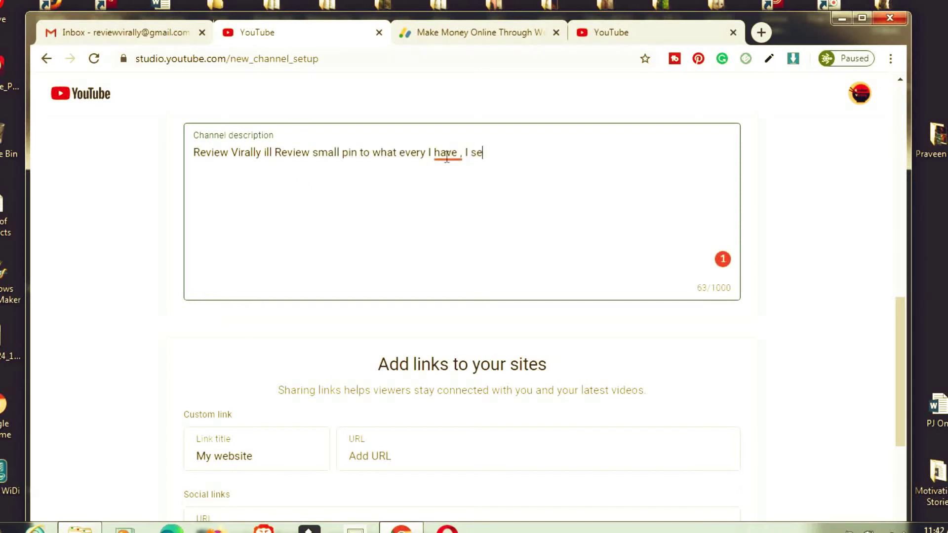
mouse_move(446, 153)
click(461, 90)
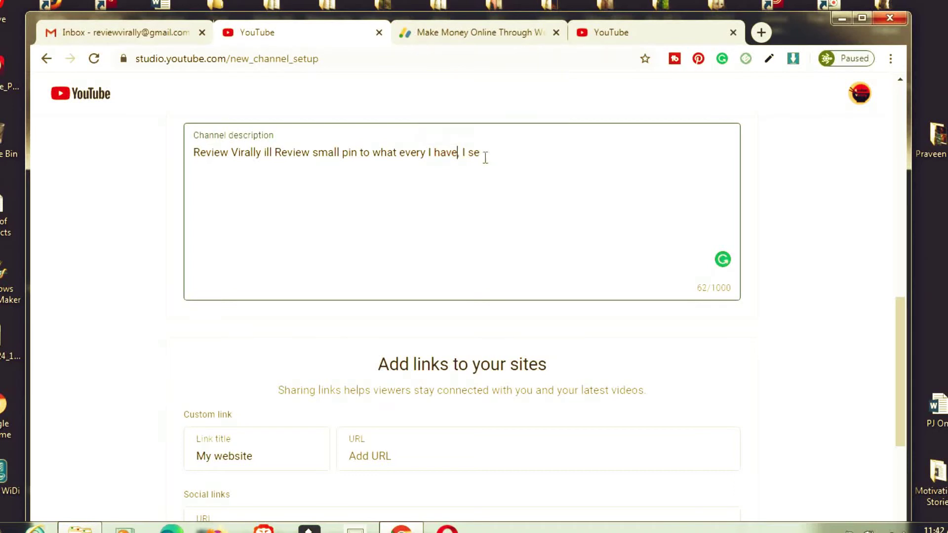
key(BackSpace)
key(BackSpace)
key(BackSpace)
key(BackSpace)
key(BackSpace)
text(.)
scroll(492, 202, down, 5)
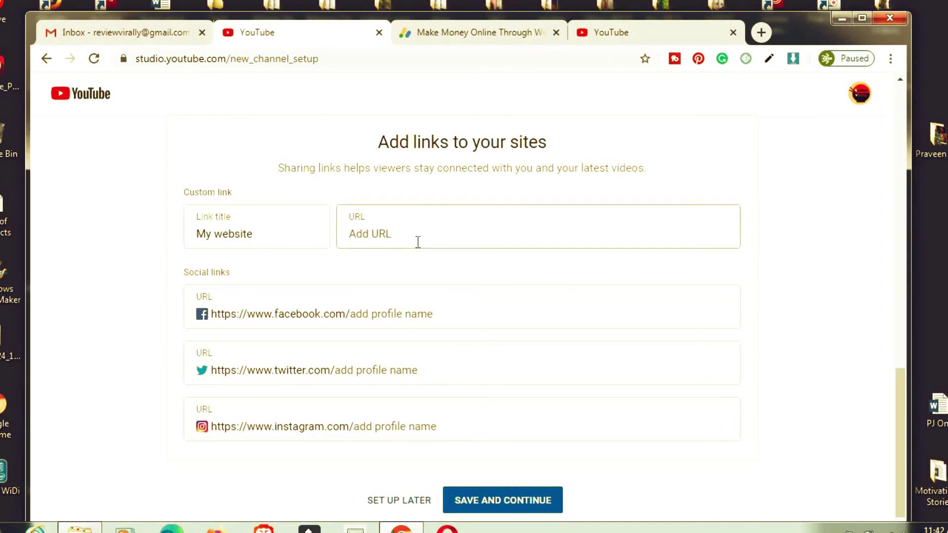
scroll(417, 242, up, 5)
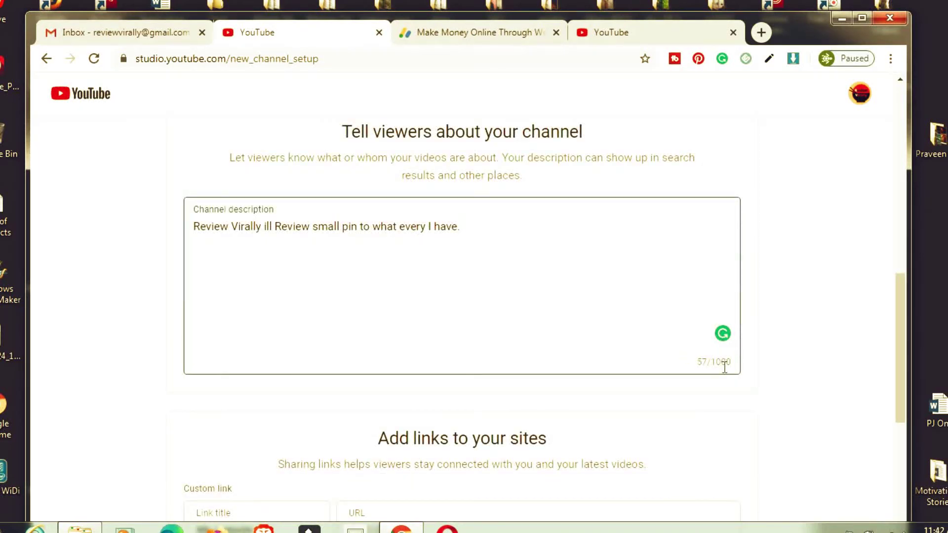
scroll(725, 366, down, 5)
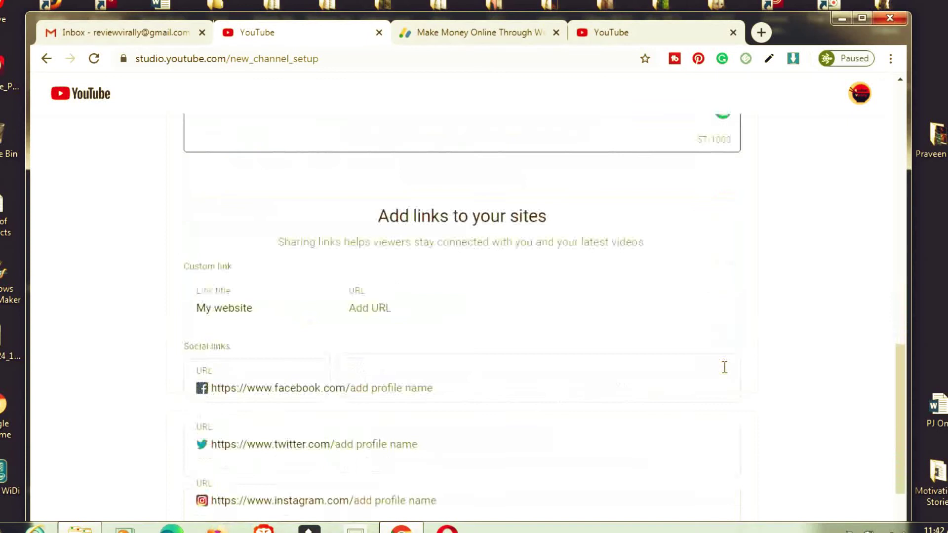
scroll(464, 344, down, 2)
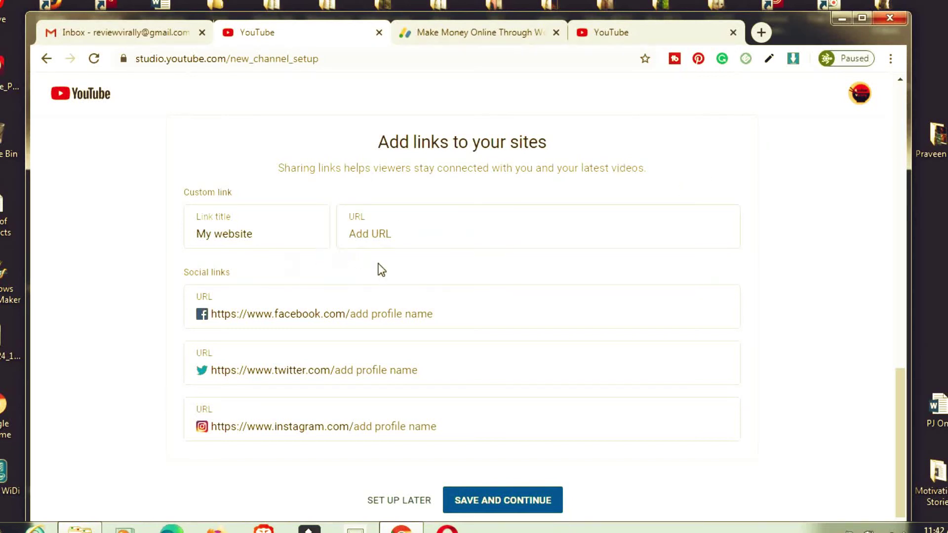
click(439, 315)
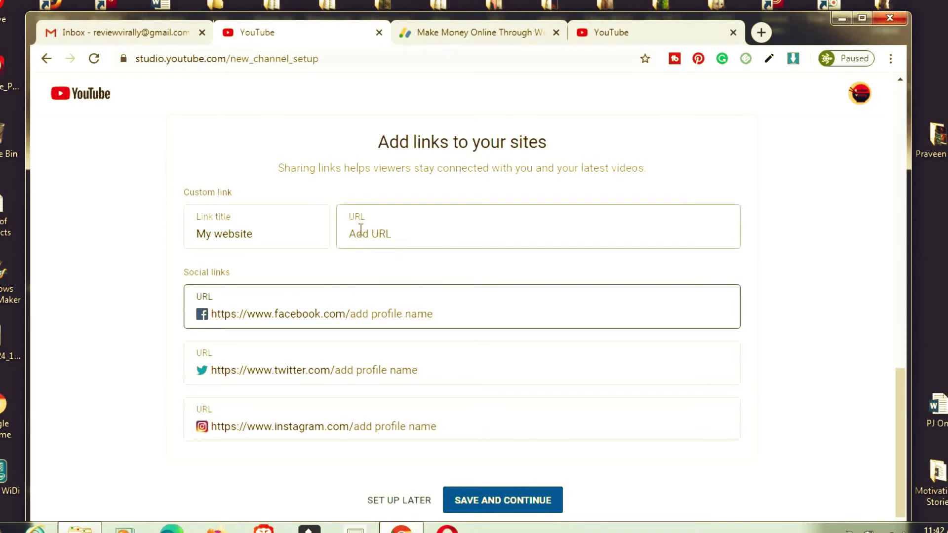
click(411, 236)
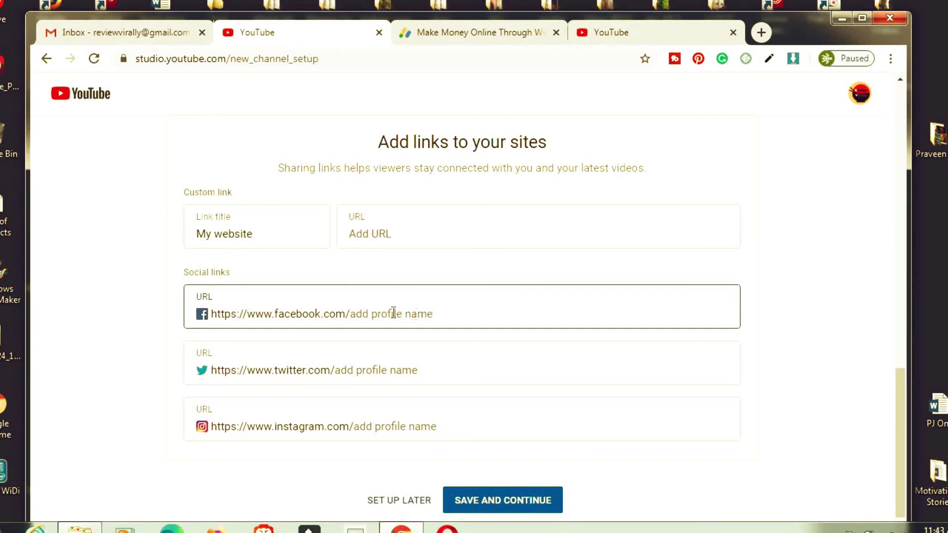
click(382, 232)
text(www)
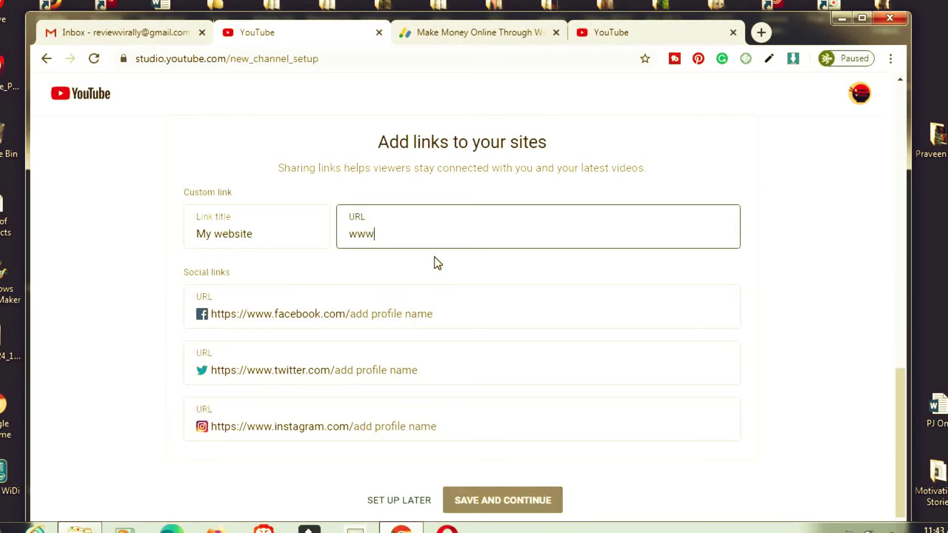
text(.)
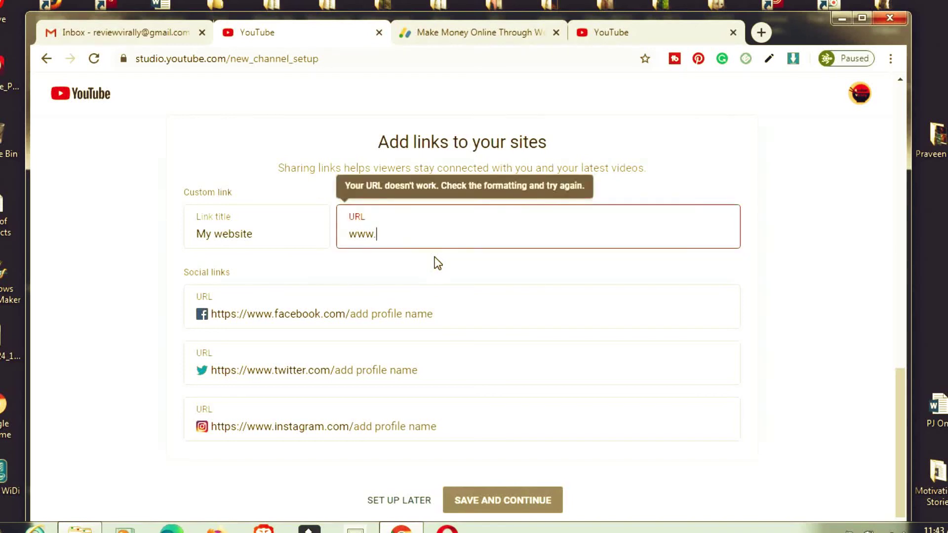
text(shout)
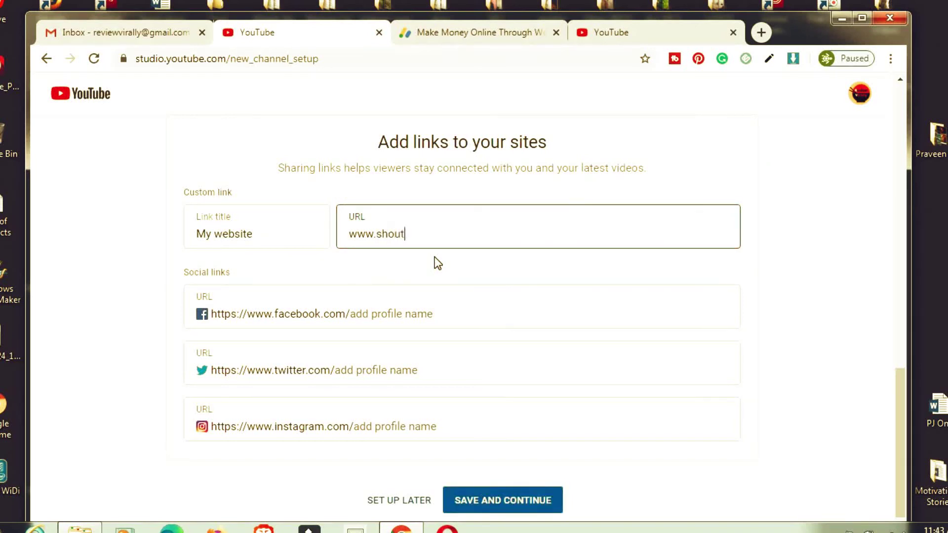
text(quick.)
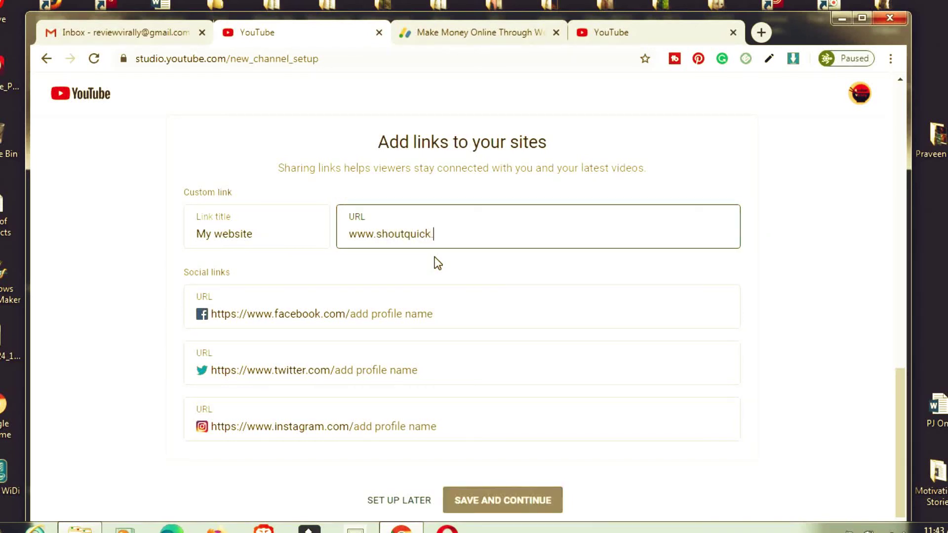
text(com)
Step: Add reviewvirally as the channel's Facebook profile link
click(434, 308)
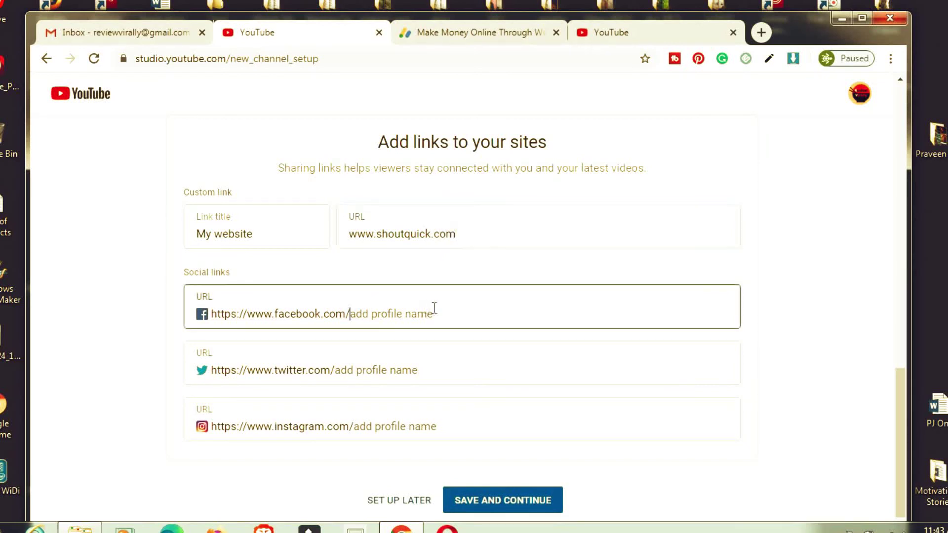
text(reviewvirally)
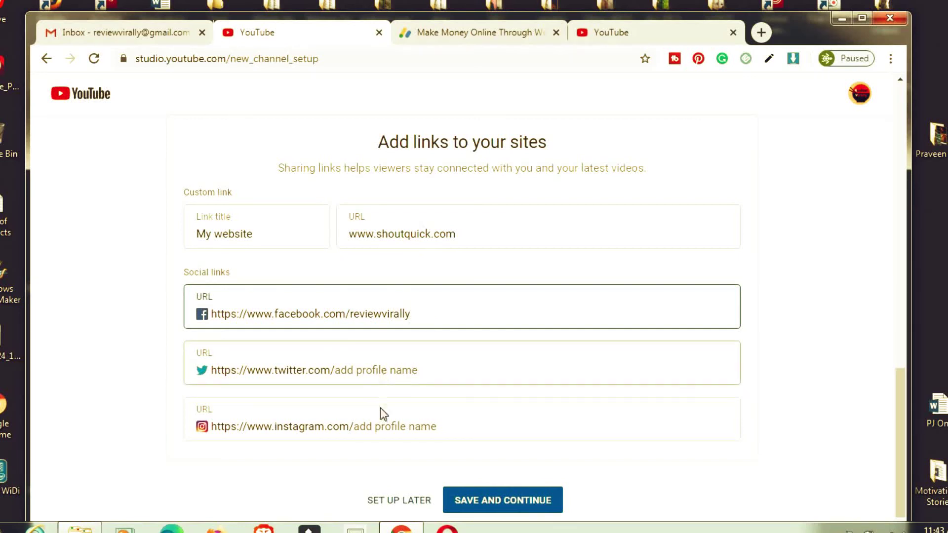
scroll(381, 408, down, 1)
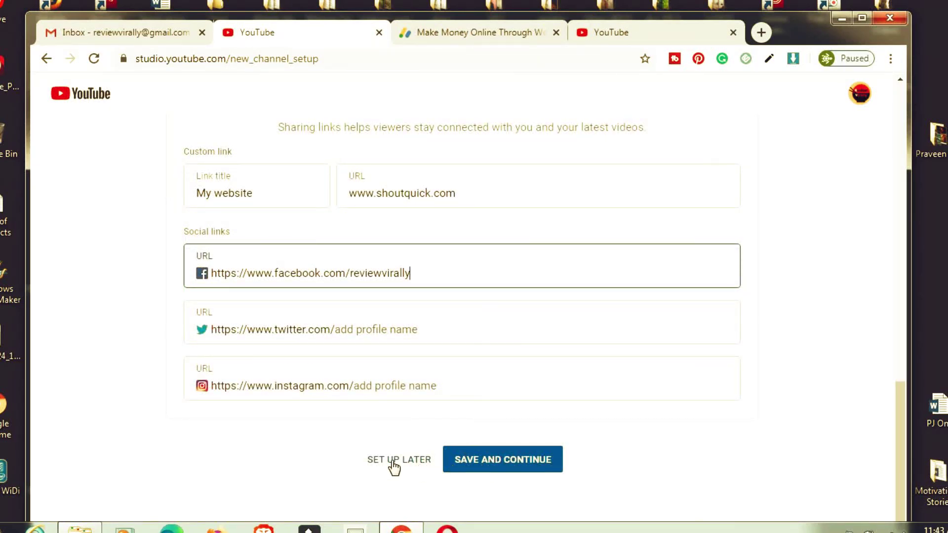
Step: Save the channel details and dismiss the Customize channel tip to reveal the Review Virally home page
click(529, 468)
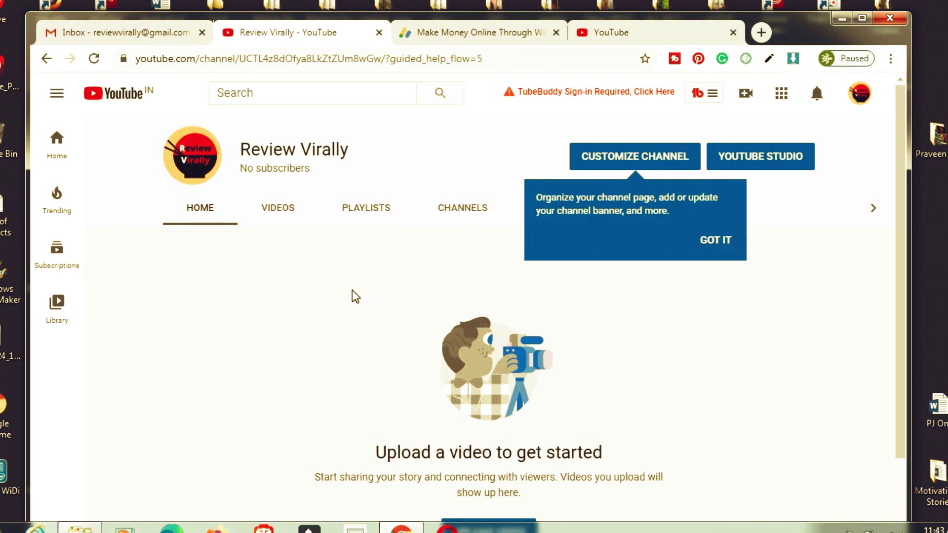
click(715, 240)
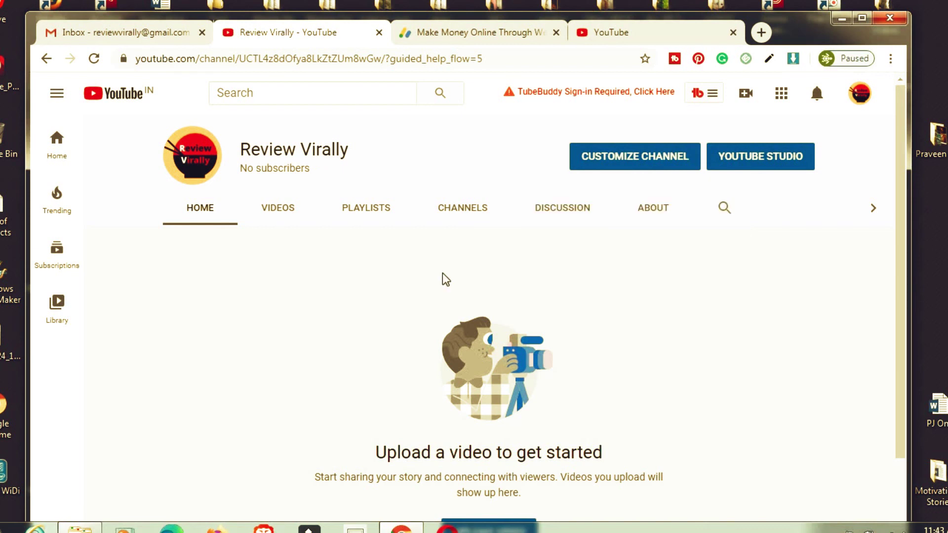
scroll(384, 277, down, 2)
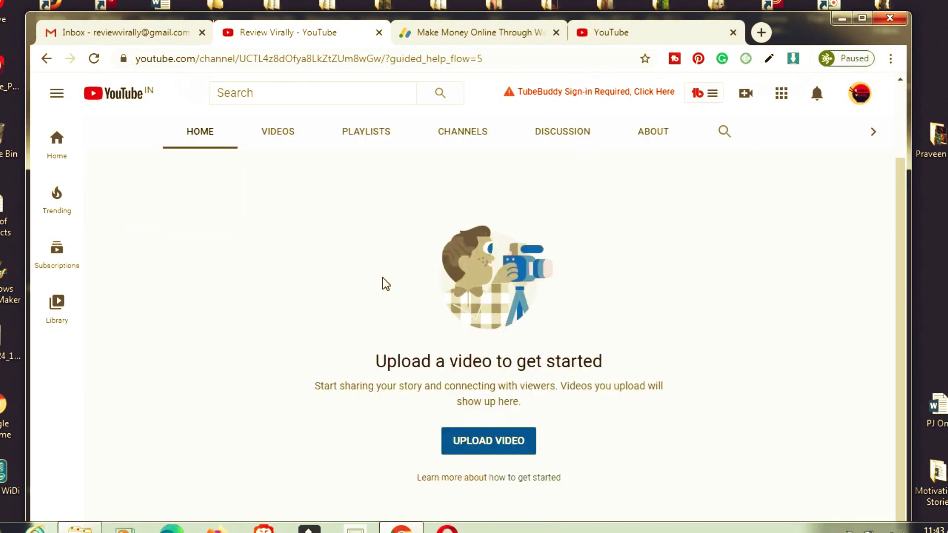
scroll(383, 278, up, 2)
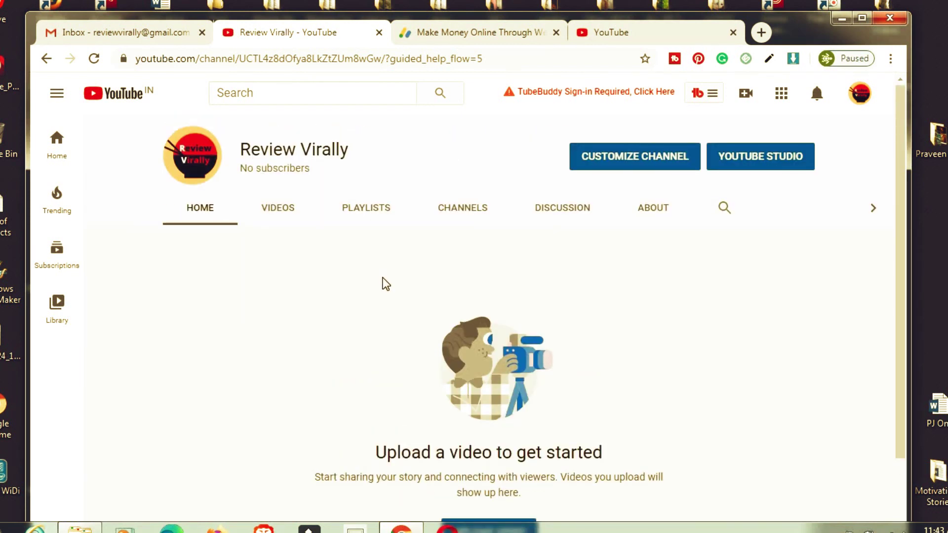